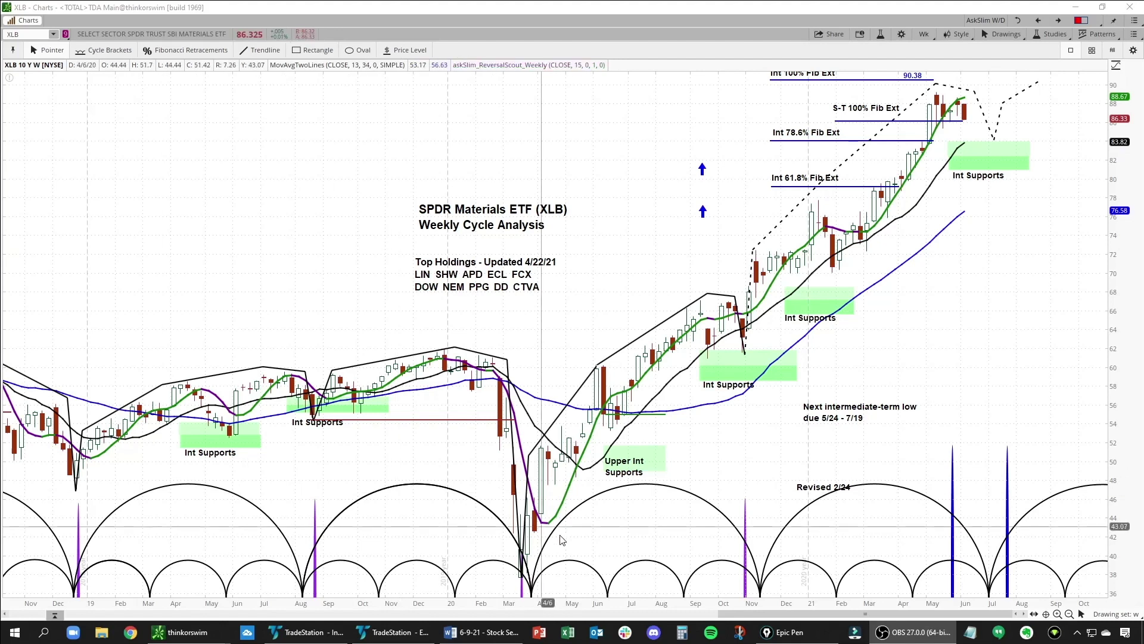
- Trace the large cycle between the March 2020 and November 2020 lows on the XLB chart, then clear the marks
mouse_move(529, 564)
left_mouse_down()
mouse_move(556, 517)
mouse_move(656, 477)
mouse_move(744, 487)
mouse_move(775, 545)
left_mouse_up()
mouse_move(534, 585)
left_mouse_down()
mouse_move(576, 557)
mouse_move(619, 569)
mouse_move(729, 557)
mouse_move(760, 590)
left_mouse_up()
key("ctrl+shift+7")
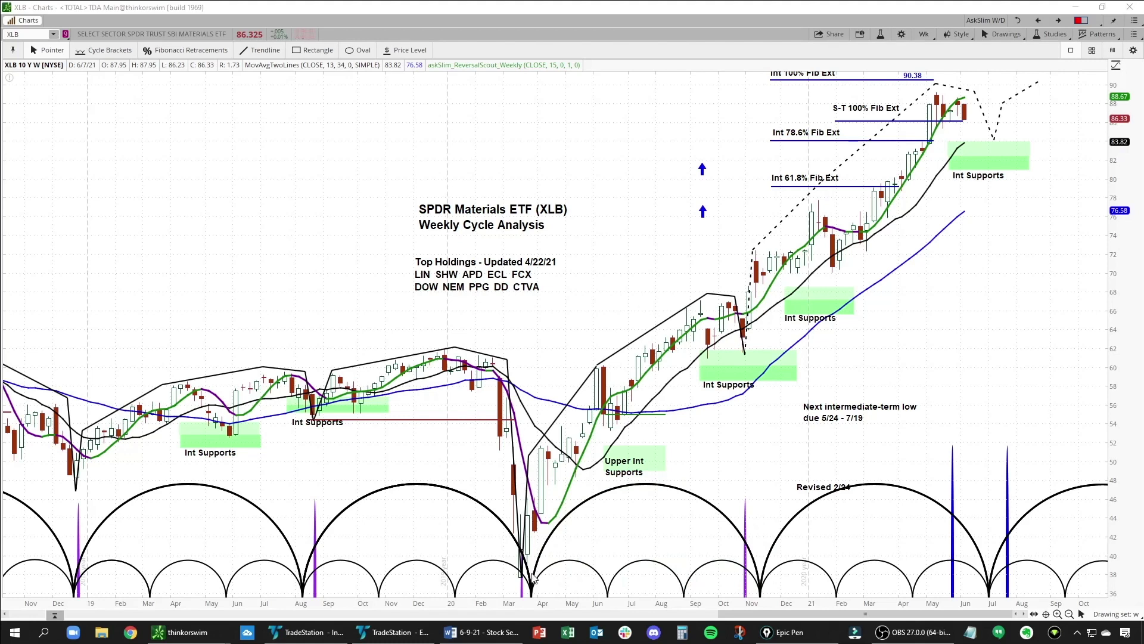
- Draw green arrows along XLB's rises and dips from March to October 2020 and on the matching small cycle arcs
mouse_move(532, 587)
left_mouse_down()
mouse_move(574, 493)
mouse_move(565, 568)
mouse_move(572, 429)
mouse_move(599, 366)
mouse_move(611, 432)
left_mouse_up()
mouse_move(595, 559)
left_mouse_down()
mouse_move(604, 590)
mouse_move(629, 552)
left_mouse_up()
left_click_drag(618, 559, 628, 566)
mouse_move(648, 375)
left_mouse_down()
mouse_move(696, 314)
mouse_move(702, 357)
left_mouse_up()
left_click_drag(701, 357, 709, 338)
left_click_drag(672, 558, 681, 588)
left_click_drag(675, 577, 682, 588)
left_click_drag(682, 588, 698, 554)
left_click_drag(689, 564, 698, 554)
mouse_move(709, 356)
left_mouse_down()
mouse_move(724, 311)
mouse_move(729, 322)
left_mouse_up()
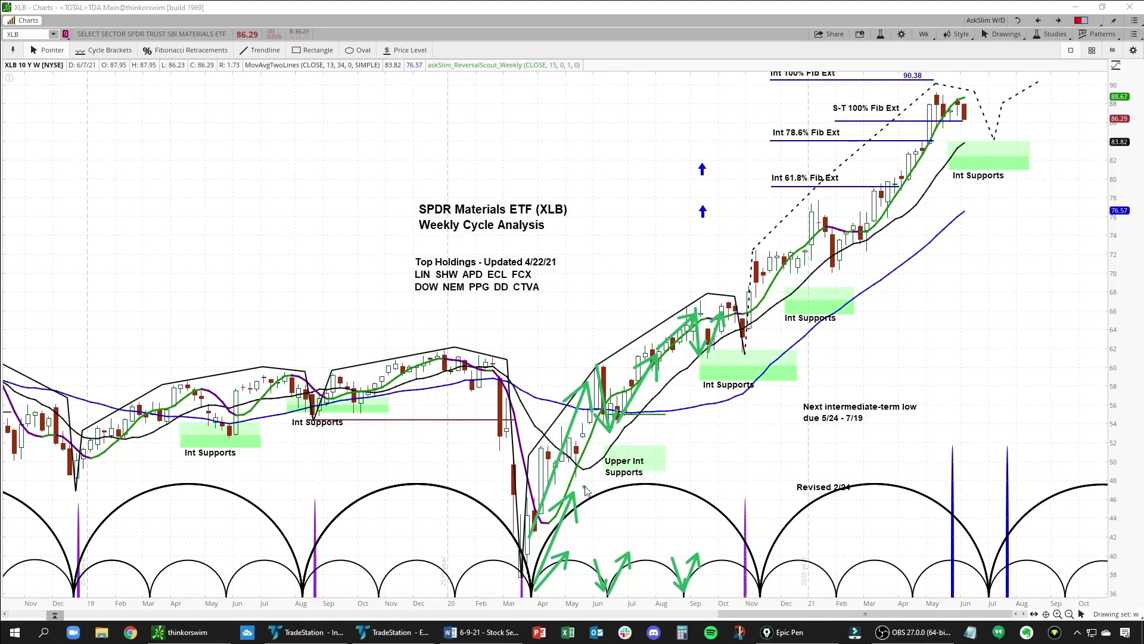
- Draw arrows over the large 2020 arc's crest and down into the early November low, then clear all annotations
mouse_move(584, 487)
left_mouse_down()
mouse_move(673, 467)
mouse_move(730, 490)
left_mouse_up()
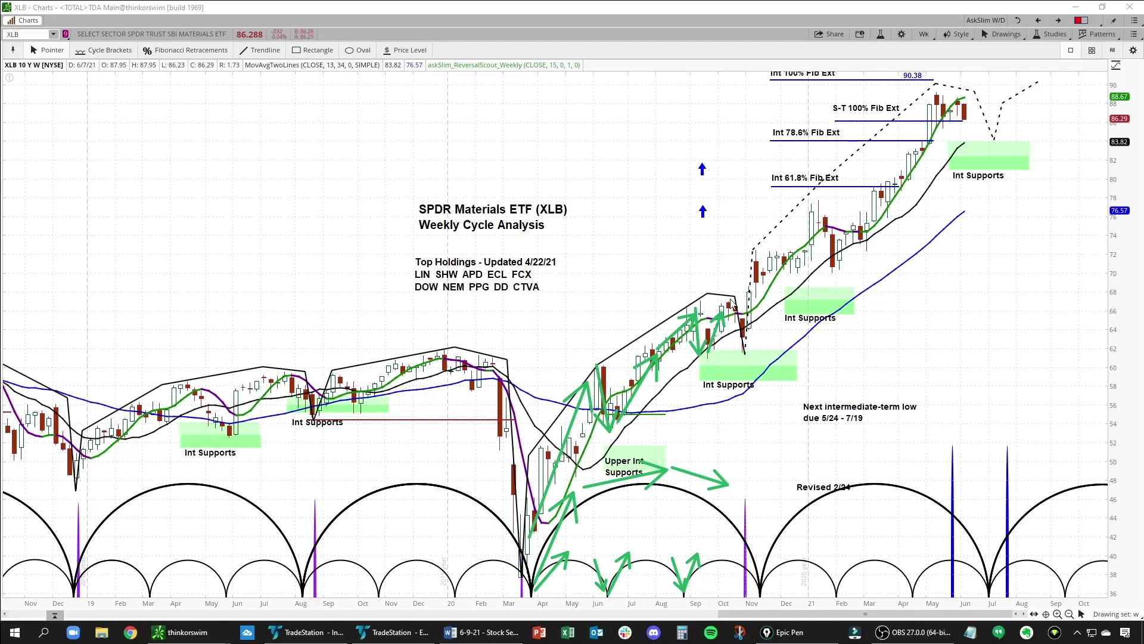
left_click_drag(732, 299, 742, 360)
mouse_move(739, 503)
left_mouse_down()
mouse_move(758, 543)
mouse_move(746, 571)
left_mouse_up()
left_click_drag(728, 531, 744, 579)
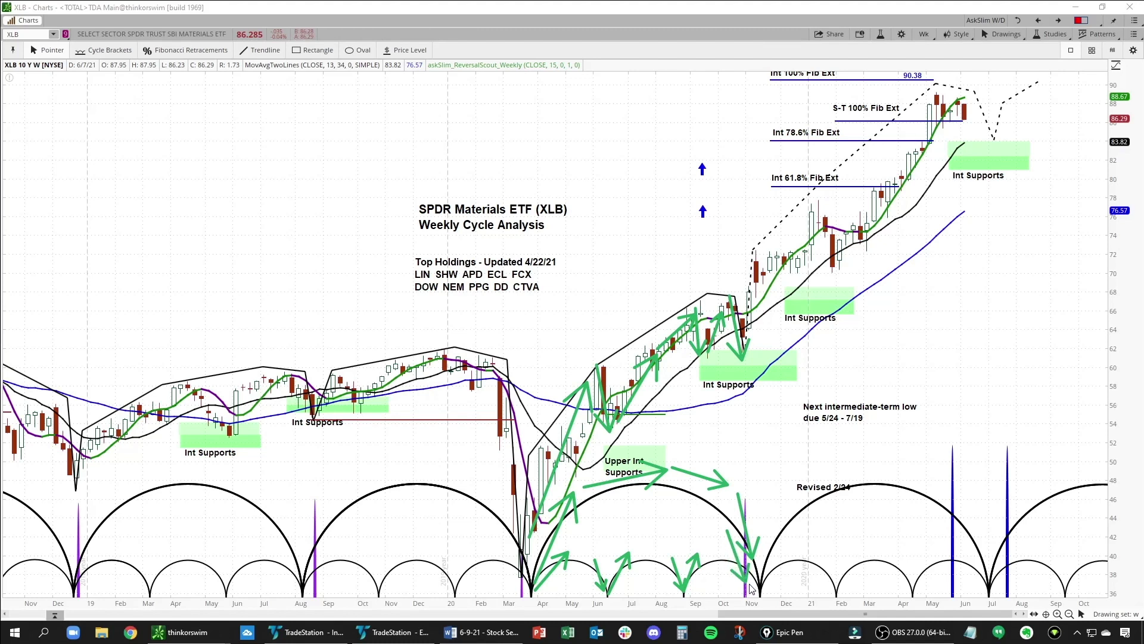
key("ctrl+shift+7")
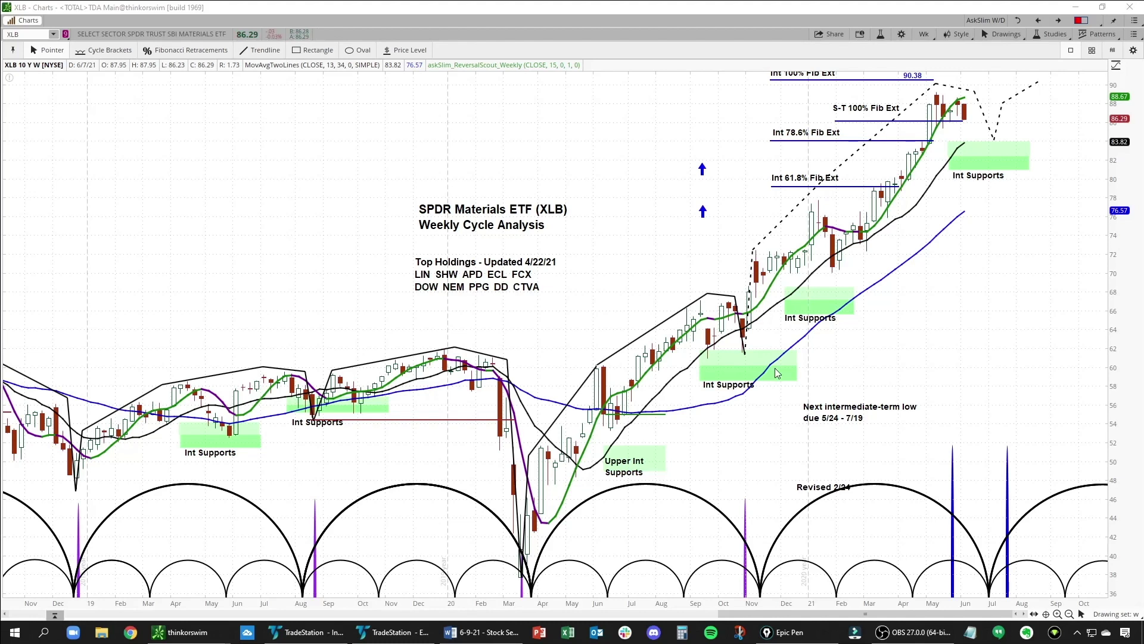
- Mark the current XLB cycle with arrows rising from November 2020, falling into the July 2021 low and rising again, including the projected price decline
mouse_move(764, 562)
left_mouse_down()
mouse_move(801, 495)
mouse_move(846, 467)
mouse_move(888, 463)
mouse_move(980, 495)
left_mouse_up()
left_click_drag(981, 495, 949, 501)
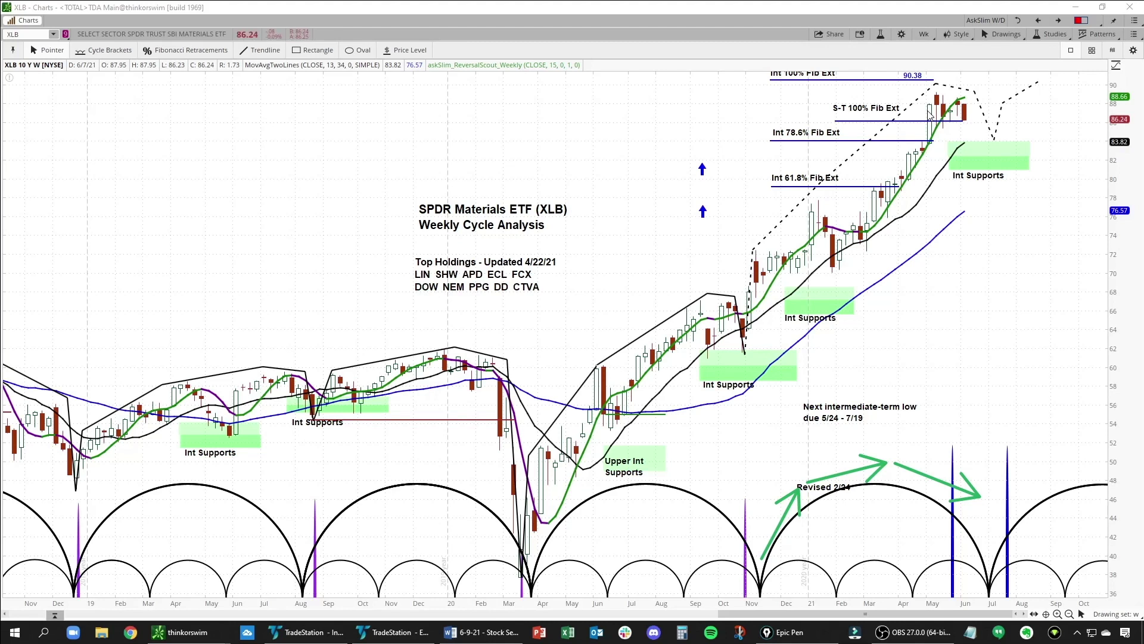
left_click_drag(969, 91, 990, 140)
left_click_drag(973, 122, 989, 139)
left_click_drag(961, 474, 993, 542)
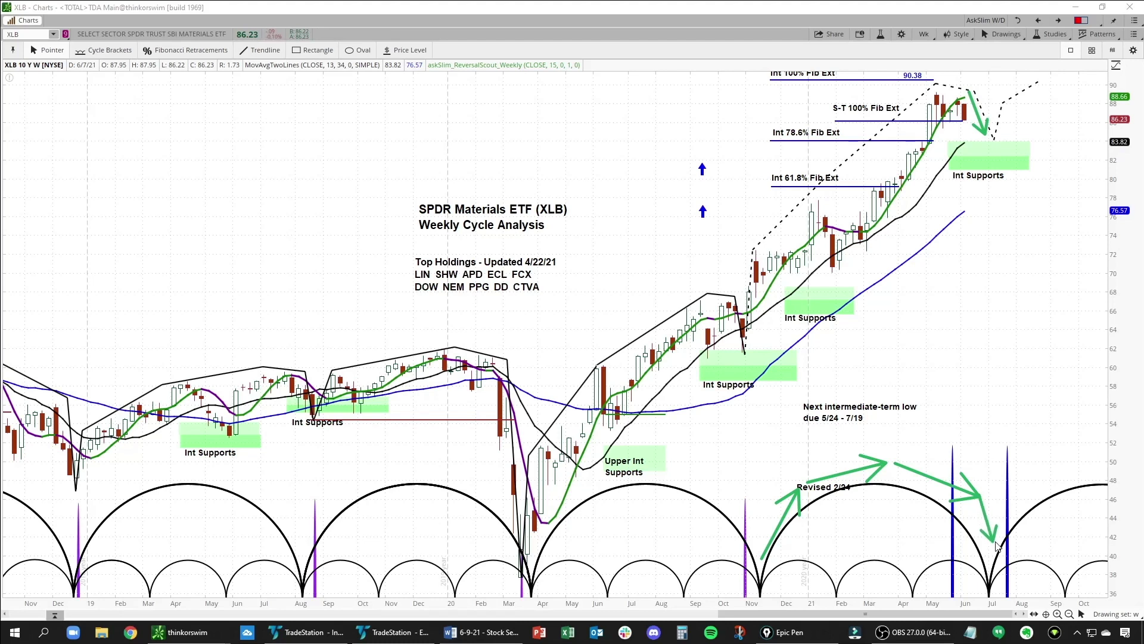
left_click_drag(998, 540, 1032, 483)
mouse_move(1012, 496)
left_mouse_down()
mouse_move(1032, 483)
mouse_move(1031, 506)
left_mouse_up()
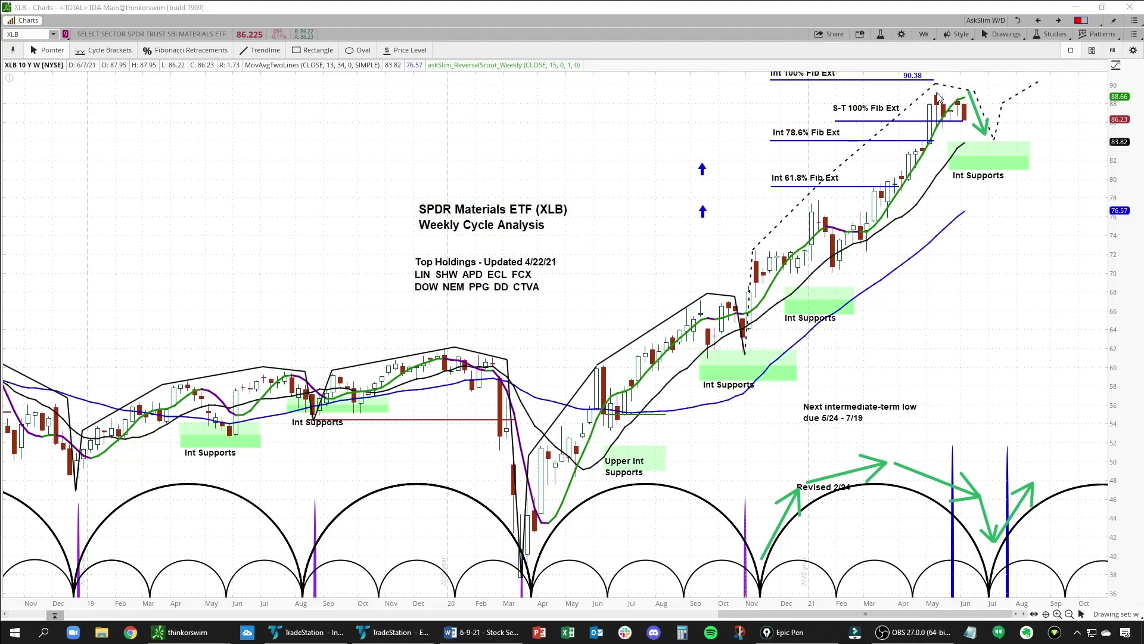
- Clear the cycle arrows and annotate the projected price path beyond the June 2021 candles
key("ctrl+shift+2")
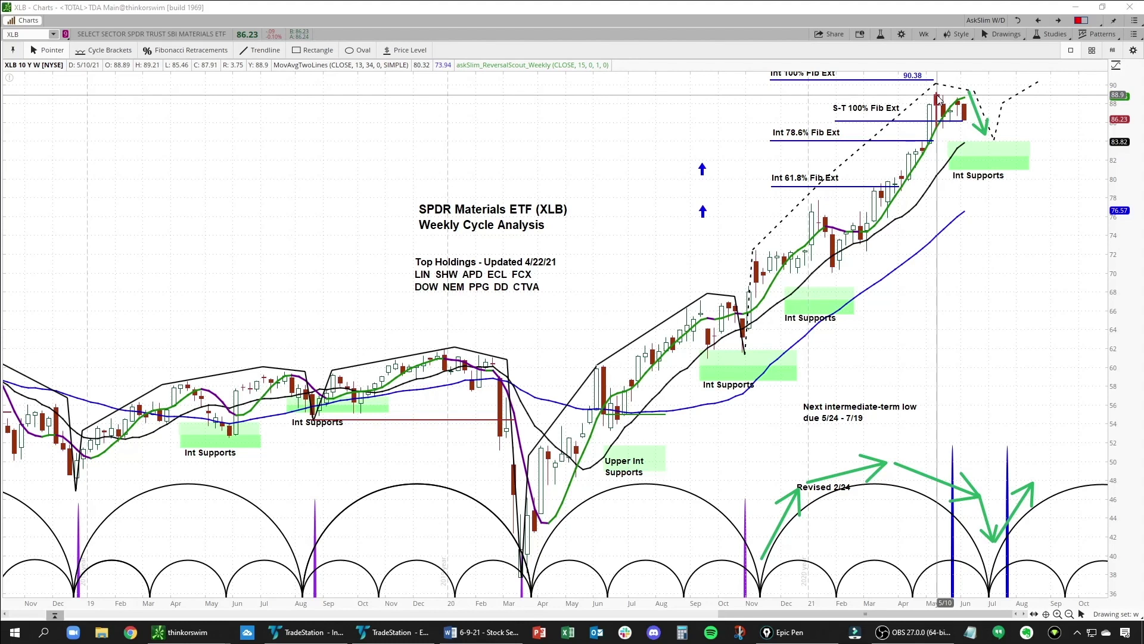
key("ctrl+shift+7")
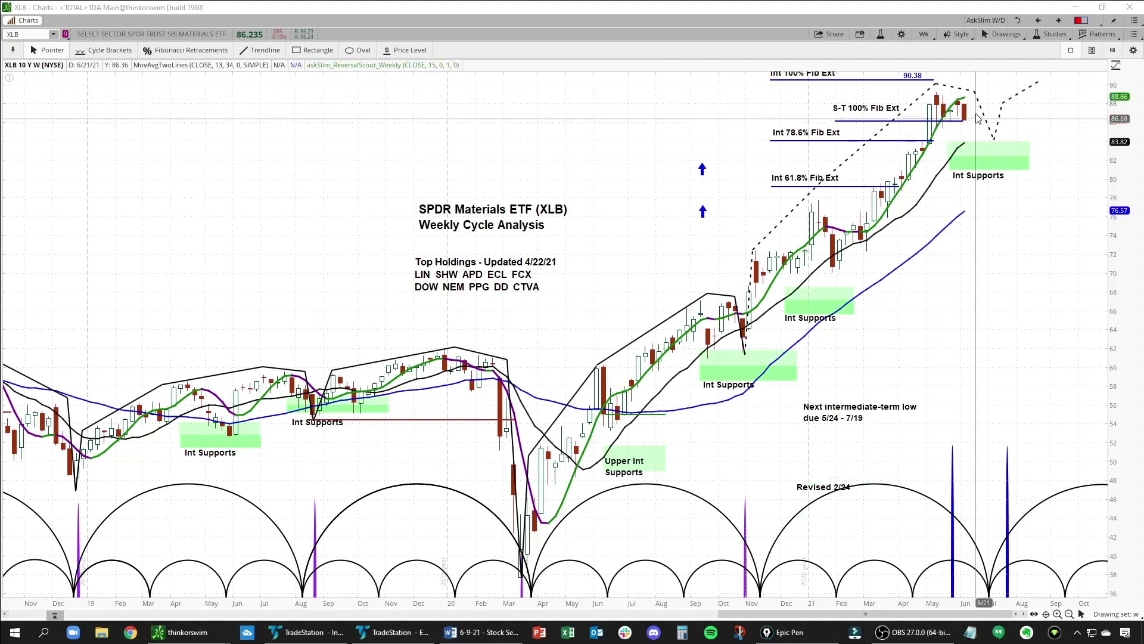
mouse_move(973, 103)
left_mouse_down()
mouse_move(995, 143)
mouse_move(1006, 104)
mouse_move(1030, 90)
mouse_move(1085, 170)
mouse_move(1086, 144)
left_mouse_up()
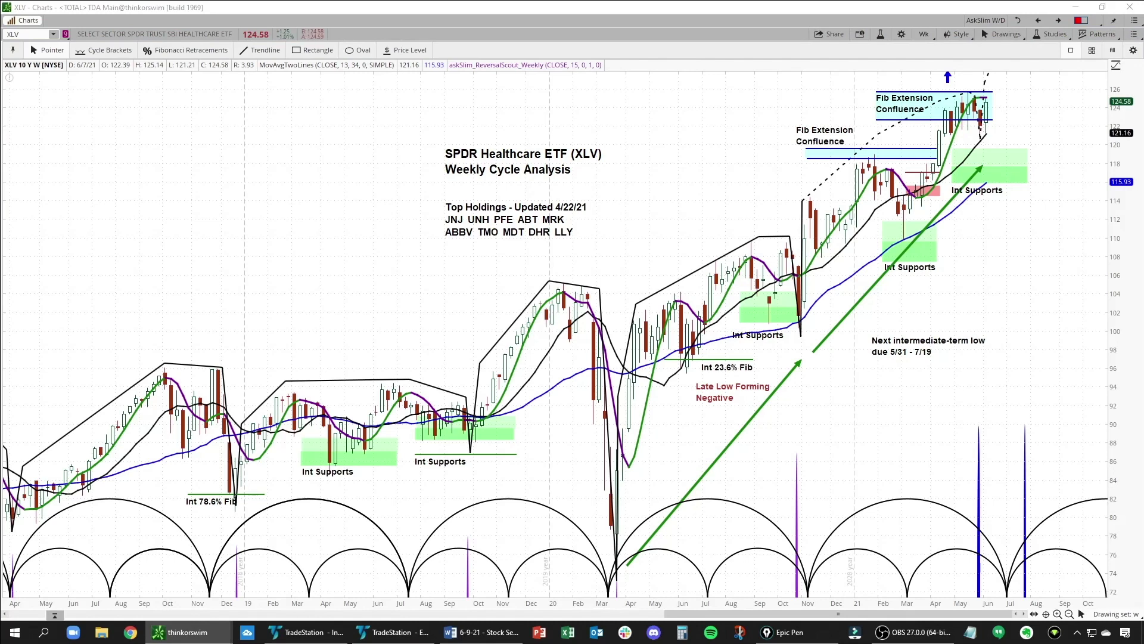
- Draw arrows tracing the large and small cycles from the spring 2018 low to the December 2018 low on the XLV chart, then clear them
left_click_drag(443, 605, 522, 589)
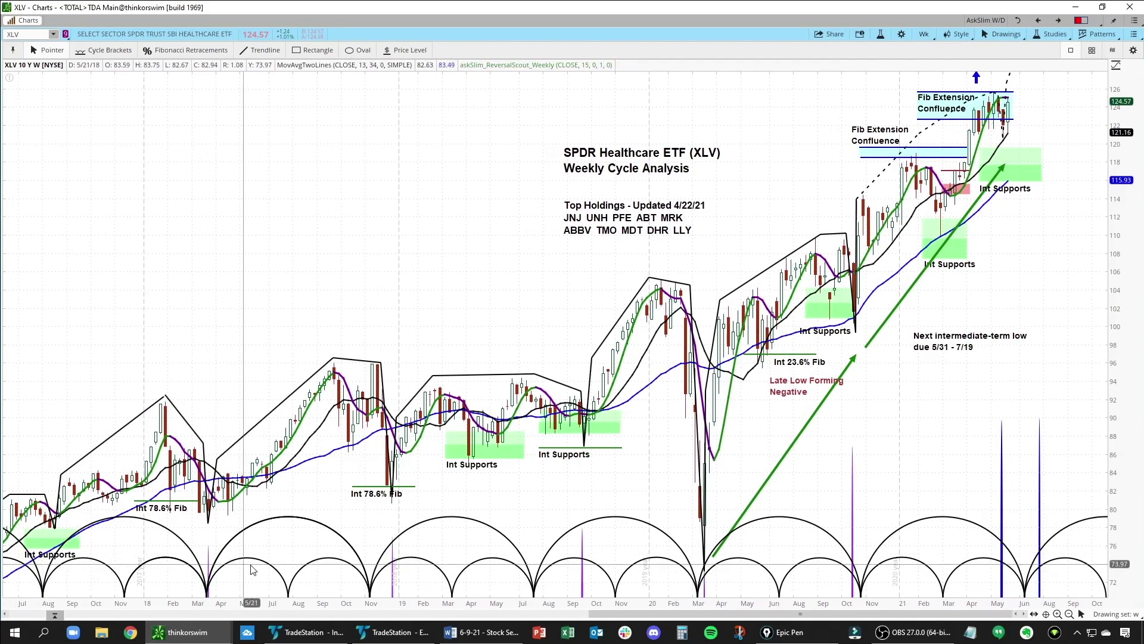
mouse_move(205, 569)
left_mouse_down()
mouse_move(253, 514)
mouse_move(340, 507)
mouse_move(384, 567)
mouse_move(286, 545)
mouse_move(299, 578)
mouse_move(355, 545)
left_mouse_up()
left_click_drag(356, 546, 392, 587)
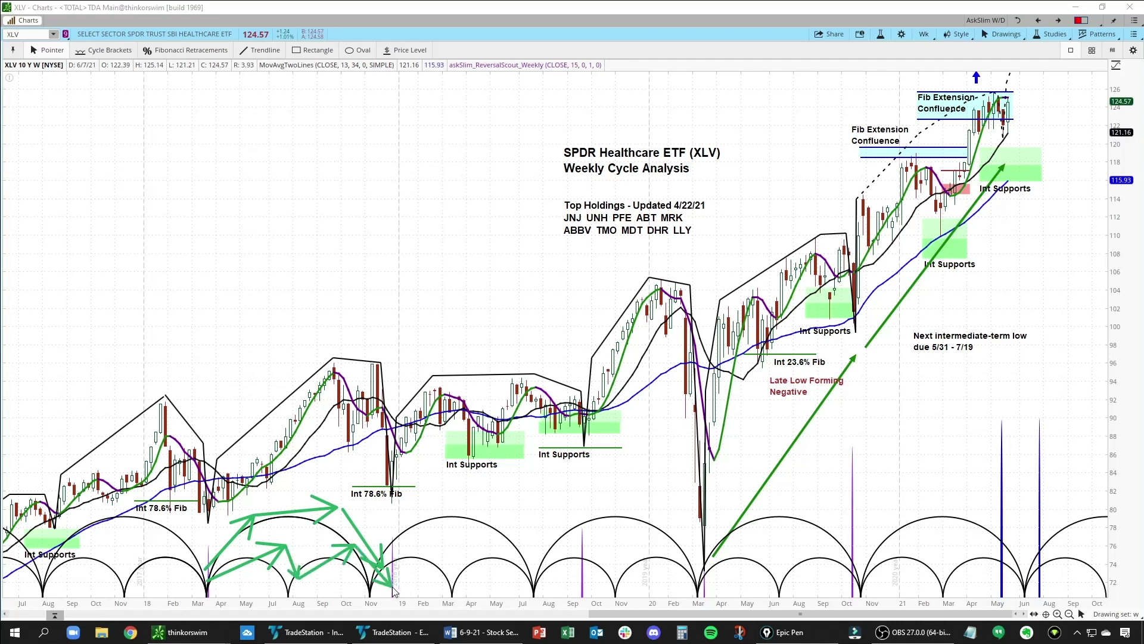
key("ctrl+shift+7")
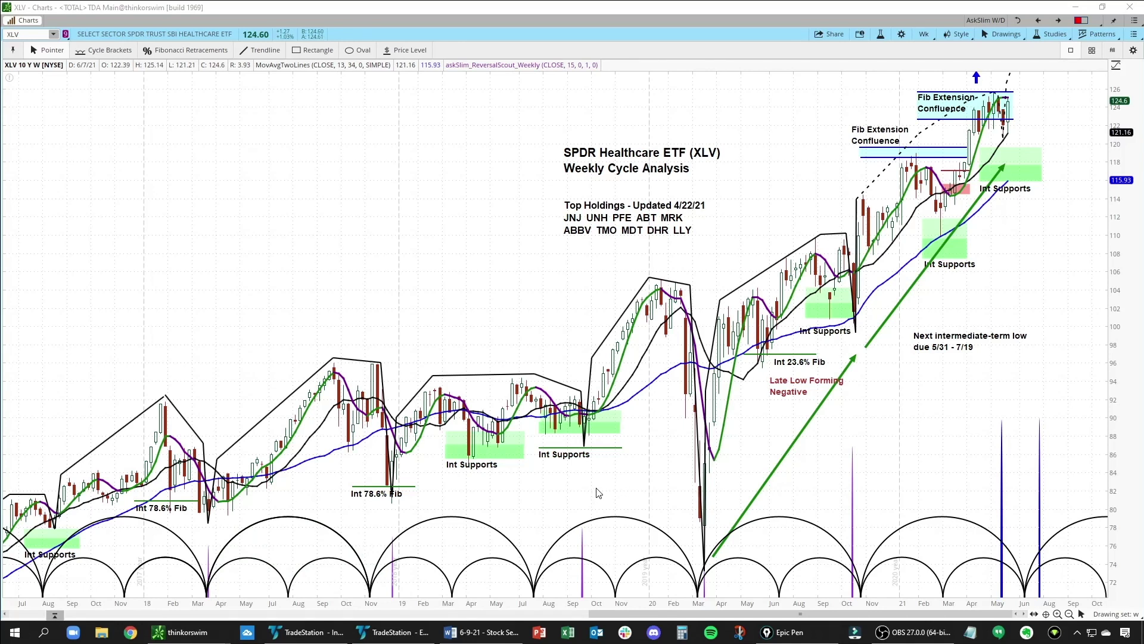
- Point an arrow at XLV's autumn 2019 cycle low near the Int Supports label, then clear it
left_click_drag(512, 499, 581, 450)
left_click_drag(564, 474, 577, 456)
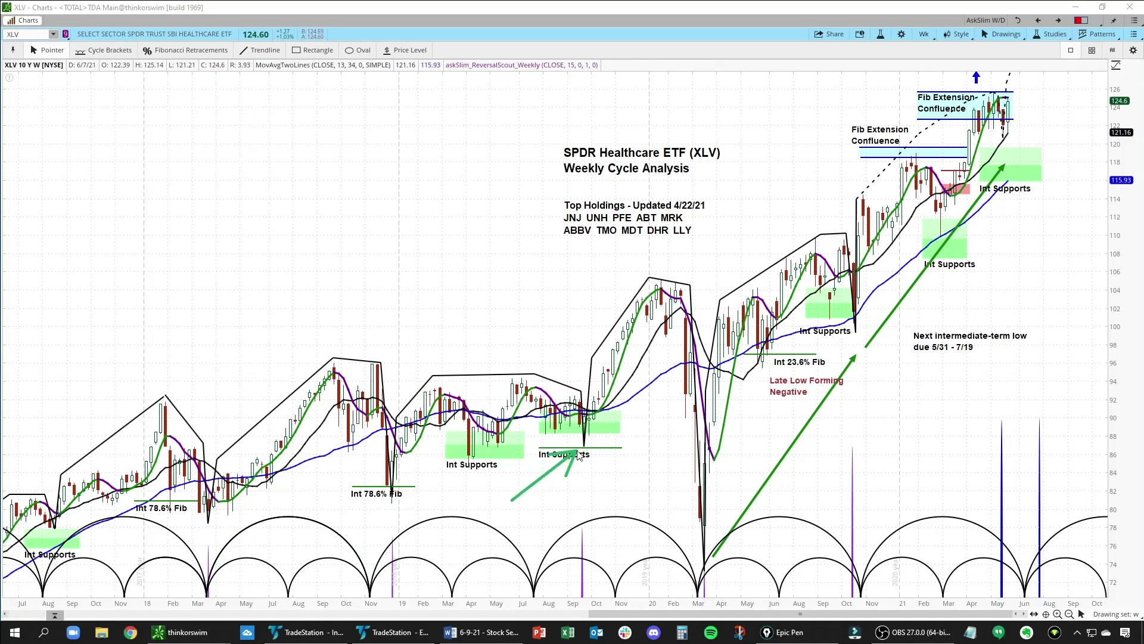
key("ctrl+shift+c")
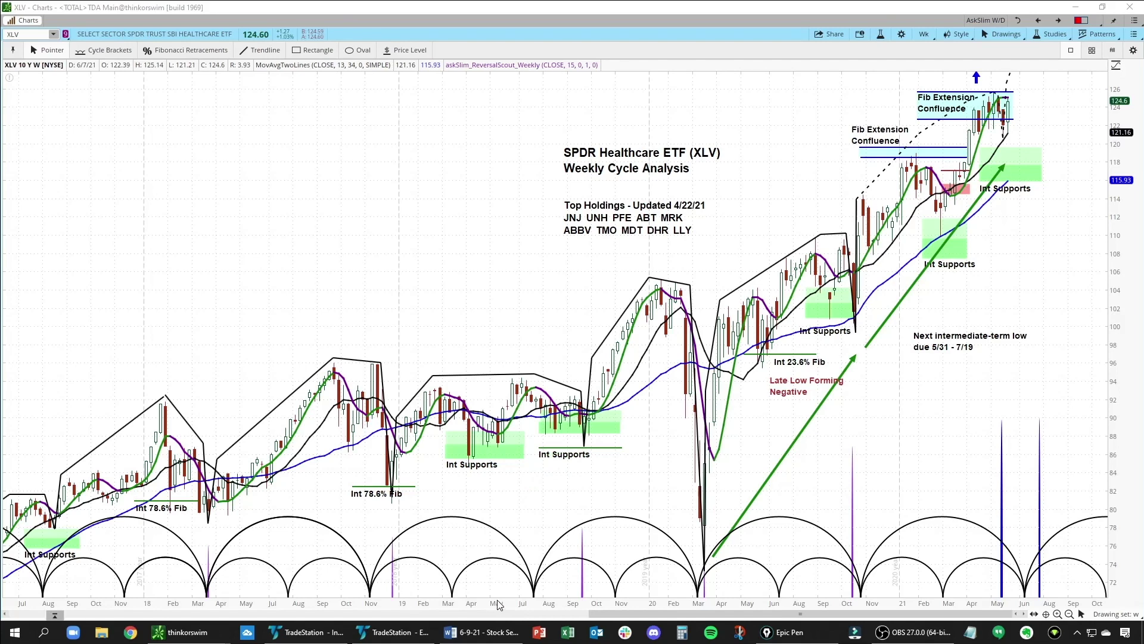
- Mark XLV's cycle highs and lows since early 2020 with arrows, plus the next cycle's rise after mid-2021, clearing the annotations each time
left_click_drag(499, 603, 574, 595)
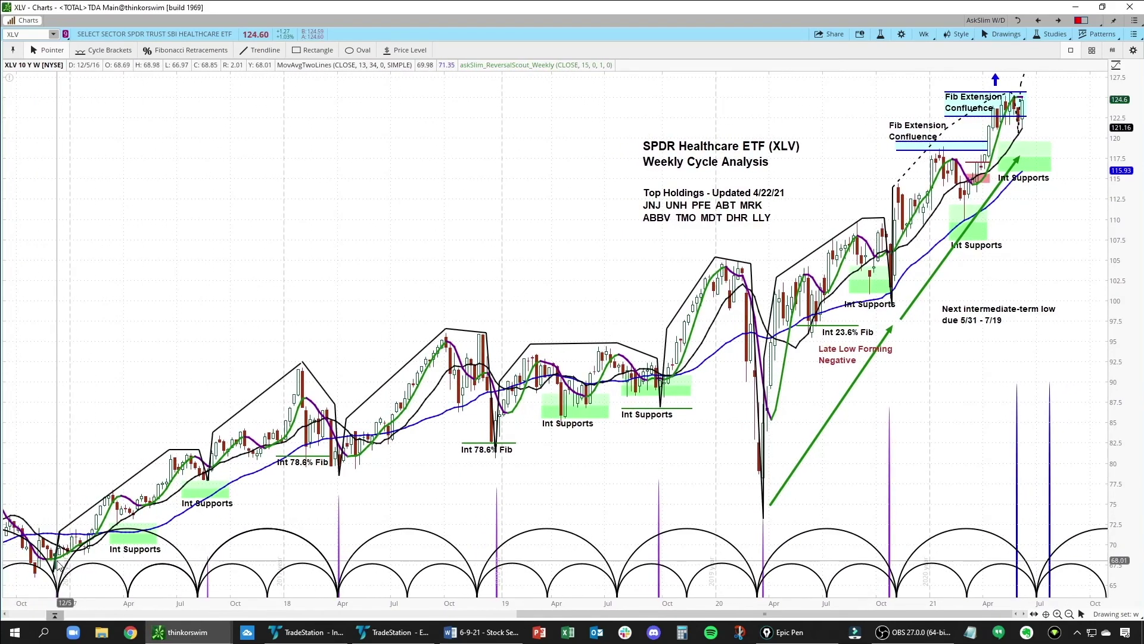
left_click_drag(777, 603, 648, 603)
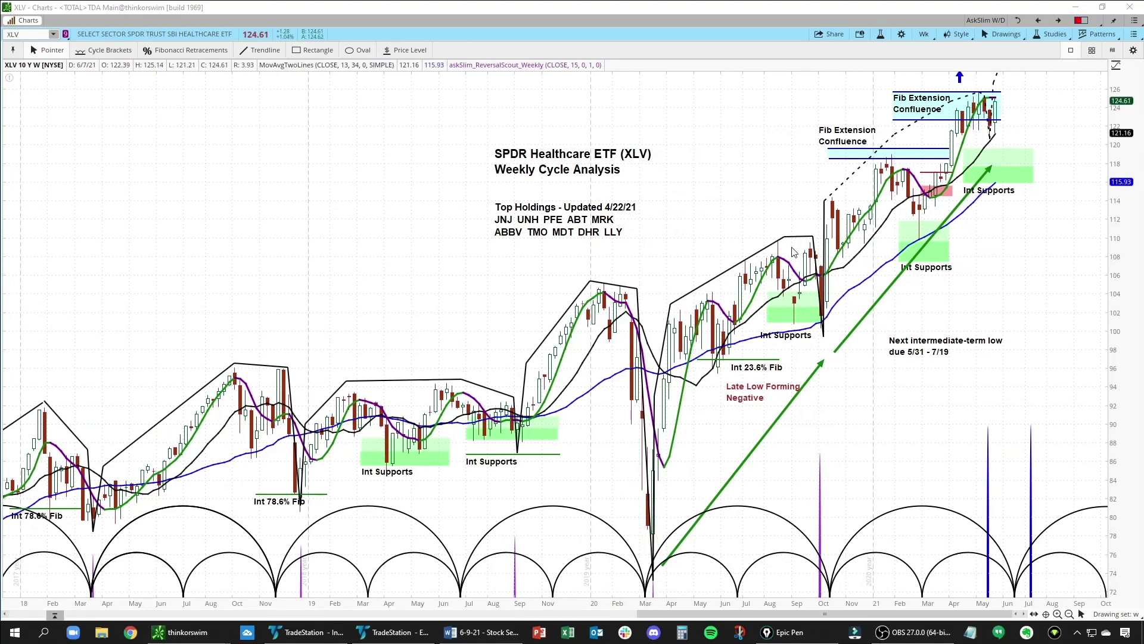
left_click_drag(775, 180, 775, 211)
left_click_drag(602, 227, 601, 259)
left_click_drag(812, 384, 817, 343)
left_click_drag(637, 580, 668, 546)
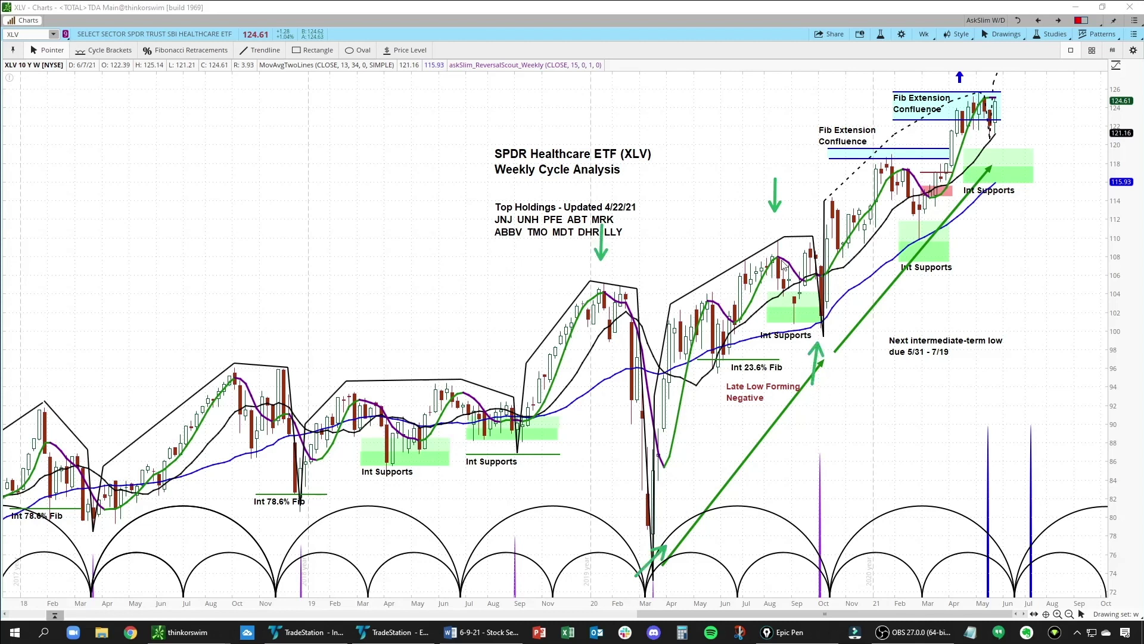
left_click_drag(897, 76, 925, 96)
left_click_drag(959, 240, 979, 152)
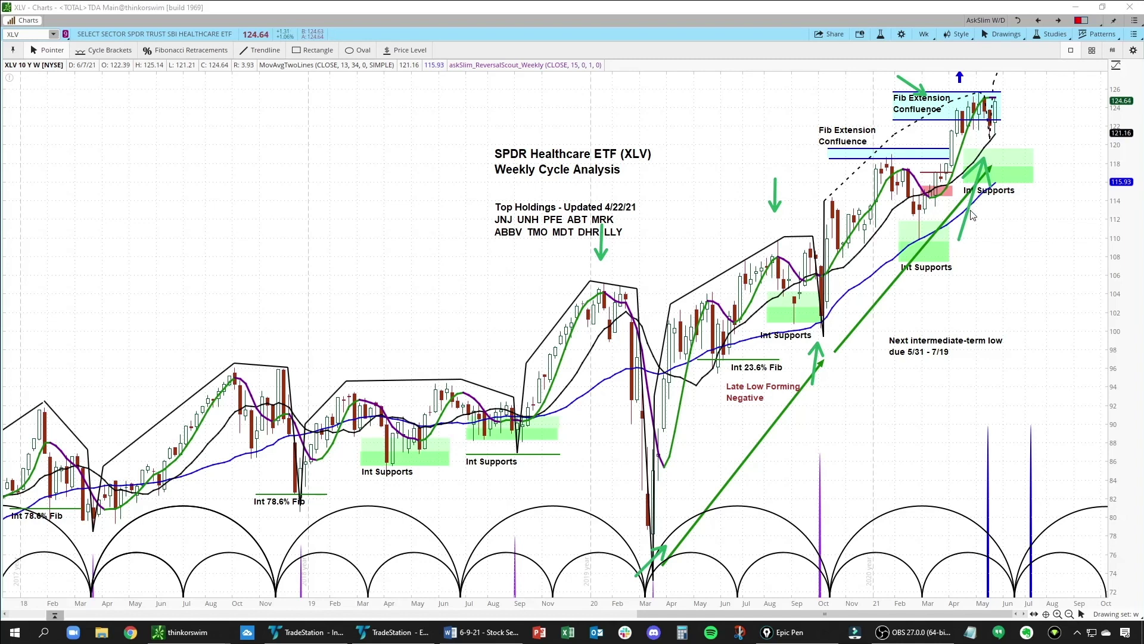
left_click_drag(1015, 588, 1060, 508)
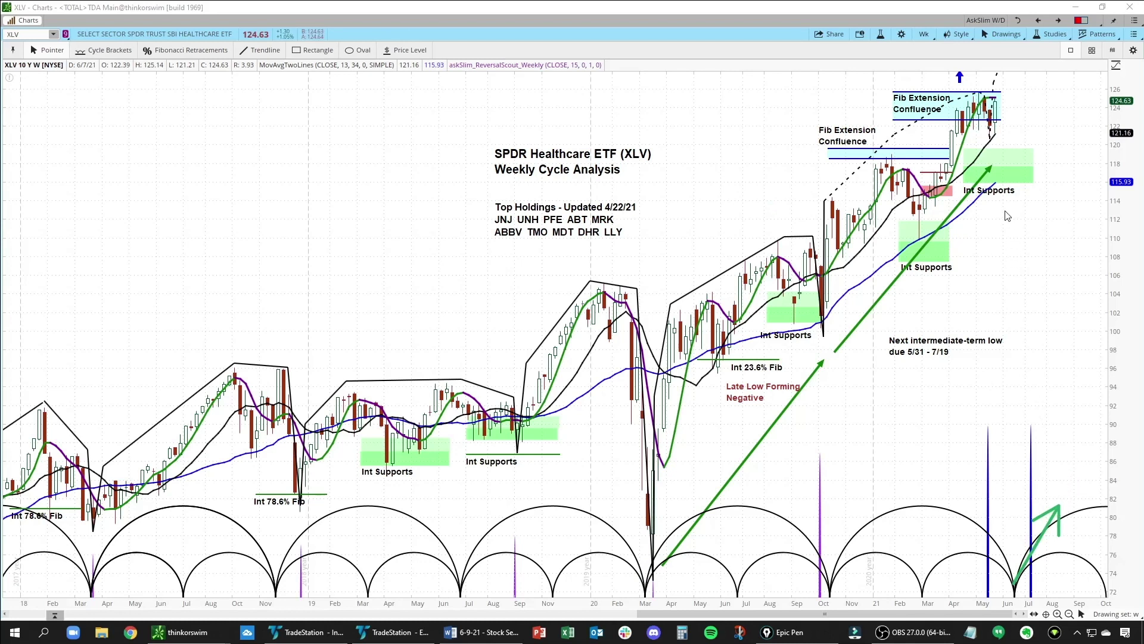
key("ctrl+shift+7")
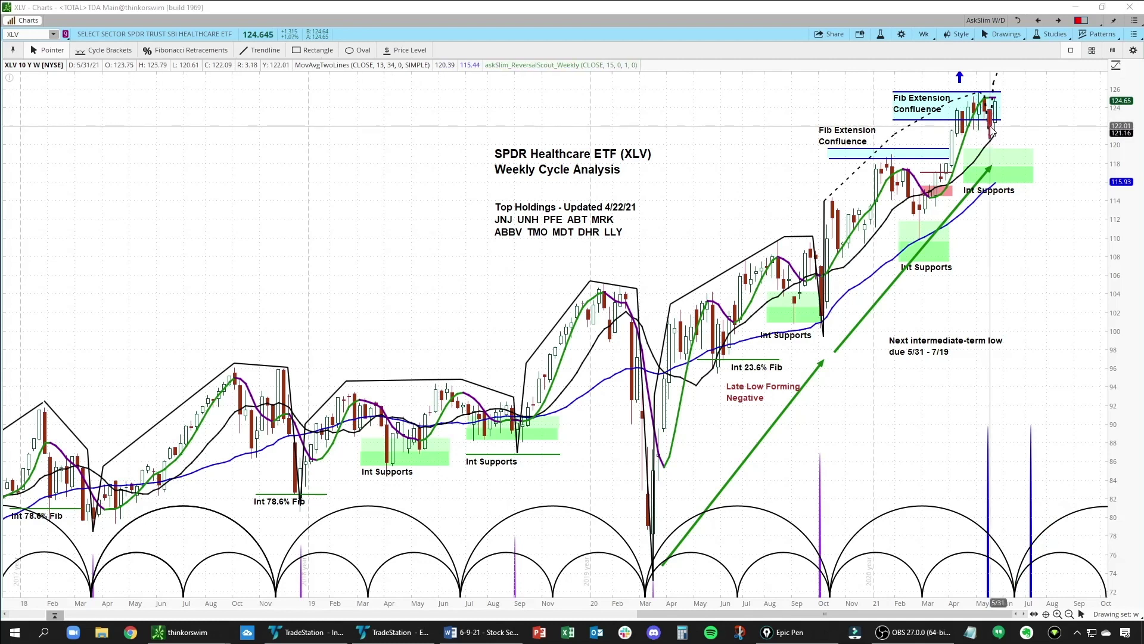
- Mark XLV's recent pullback and rebound with arrows, clear them, and bring the 100% and 127.2% Fib extension targets into view
key("ctrl+shift+3")
left_click_drag(982, 89, 992, 146)
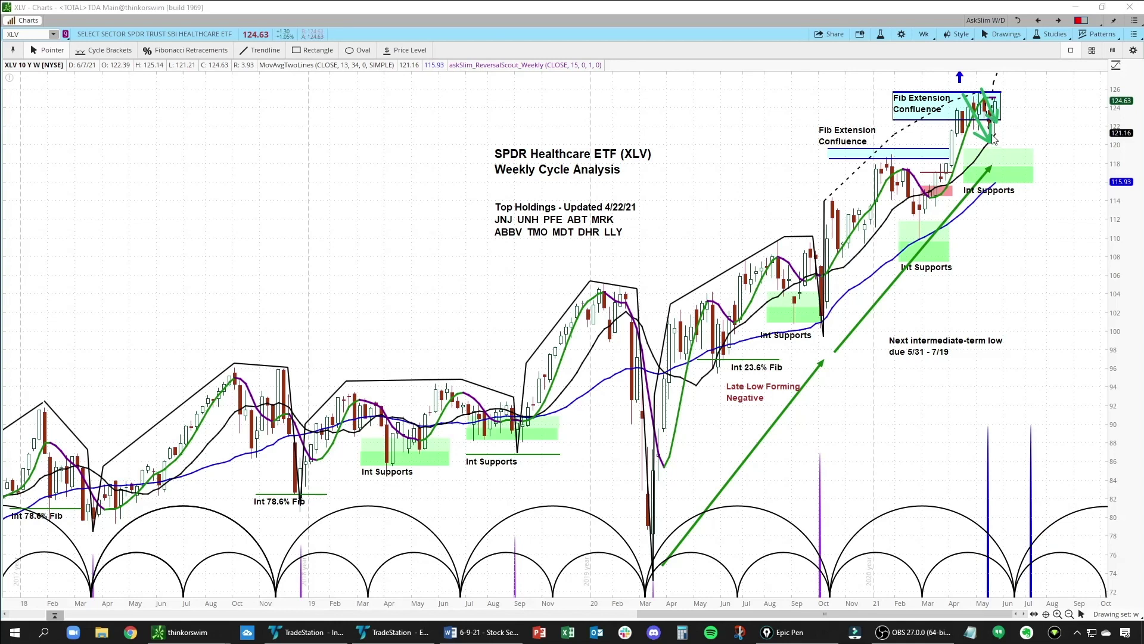
left_click_drag(996, 135, 1011, 90)
key("ctrl+shift+7")
left_click_drag(1119, 85, 1119, 140)
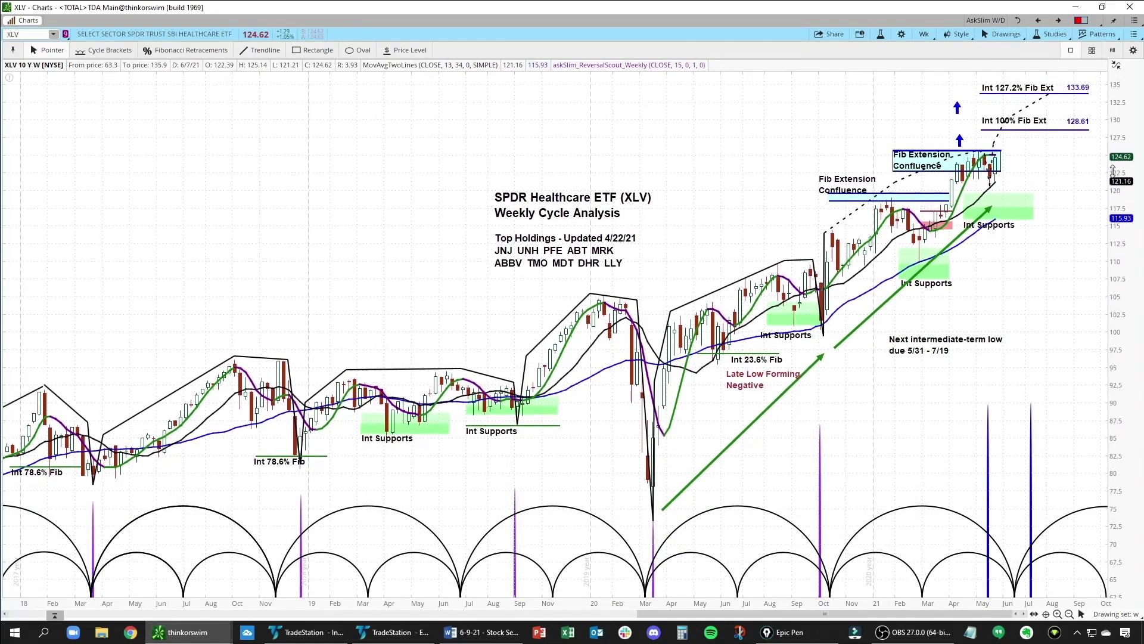